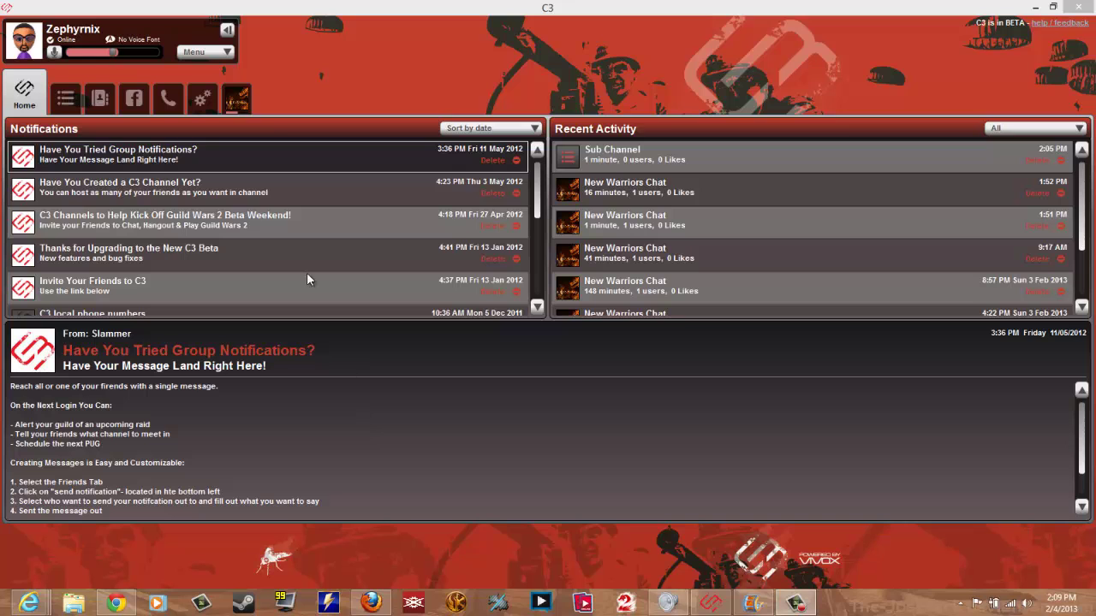
Step: Read the notifications about the Guild Wars 2 beta weekend, creating a C3 channel and group notifications
{"action": "left_click", "coordinate": [302, 221]}
{"action": "left_click", "coordinate": [289, 188]}
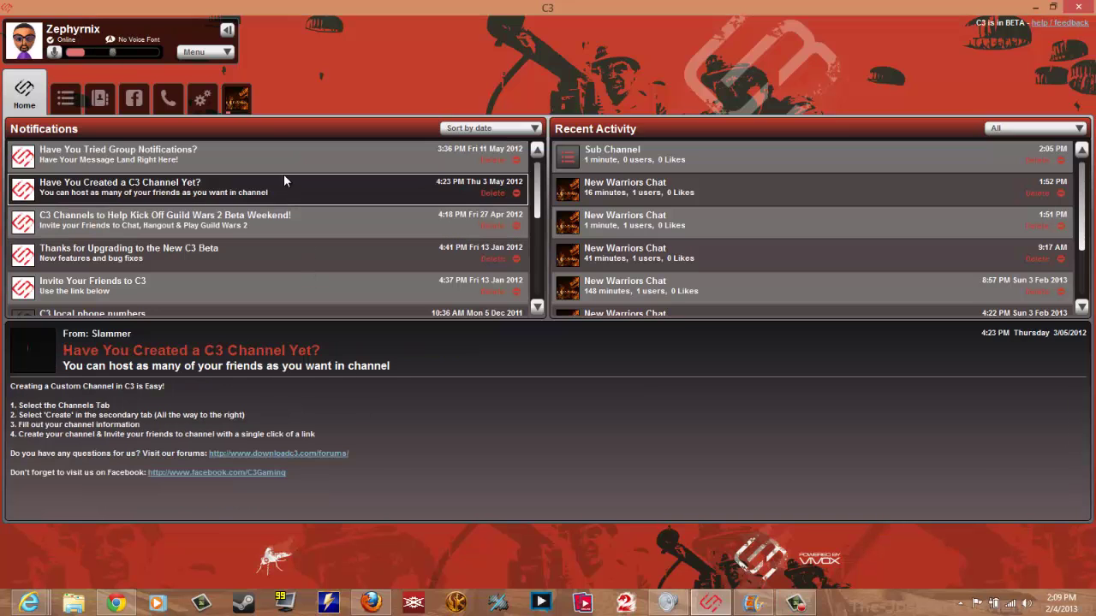
{"action": "left_click", "coordinate": [275, 157]}
Step: Examine the favorite channels, own channels, the clan tree with its Sub Channel, the popular channel search and the channel creation form
{"action": "left_click", "coordinate": [58, 96]}
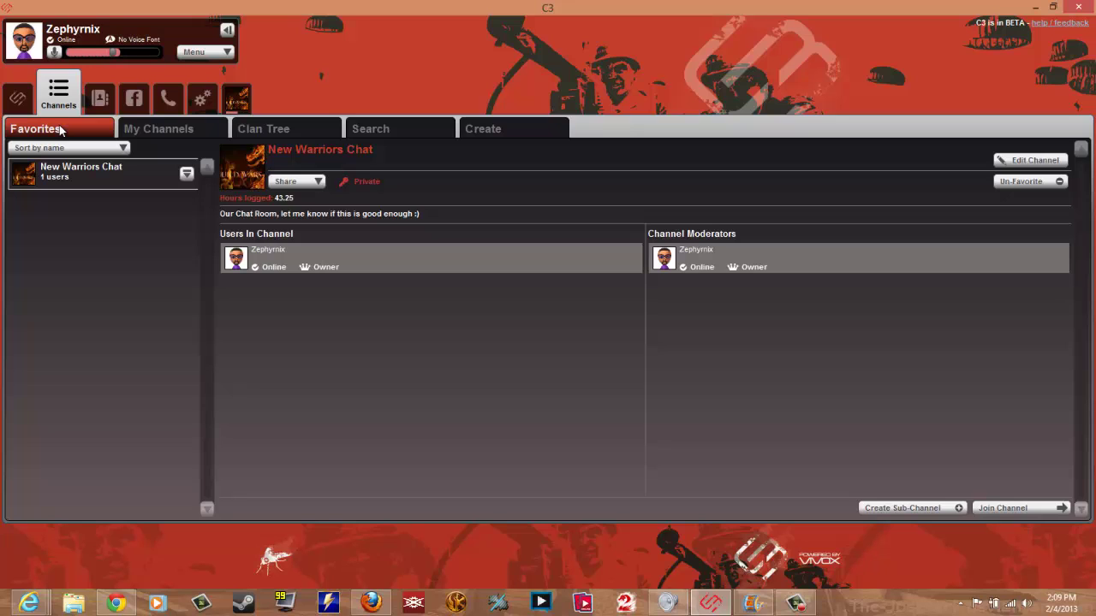
{"action": "left_click", "coordinate": [161, 135]}
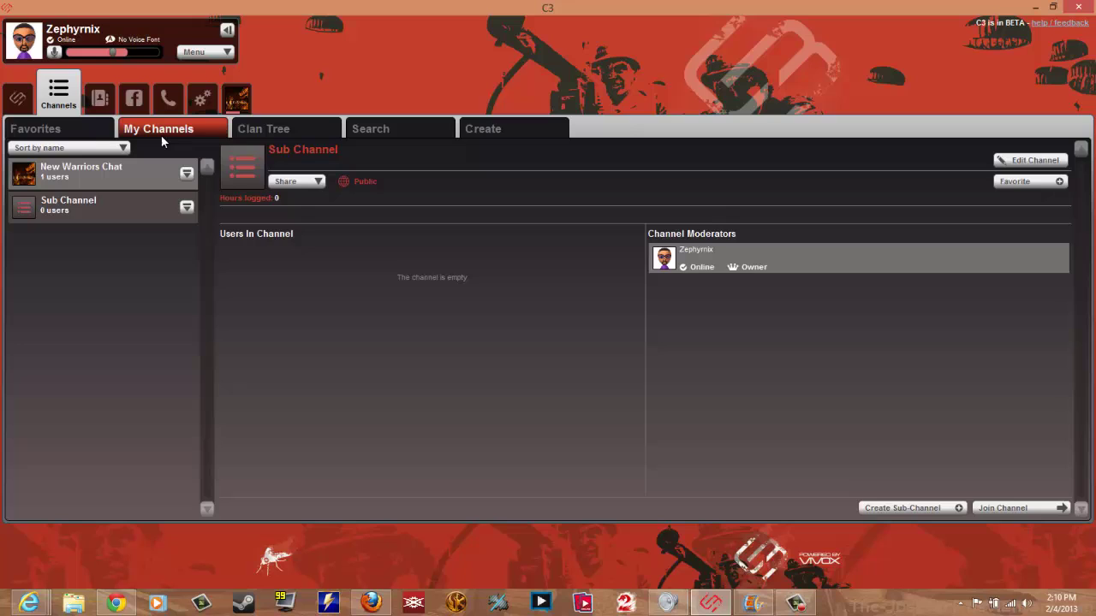
{"action": "left_click", "coordinate": [263, 129]}
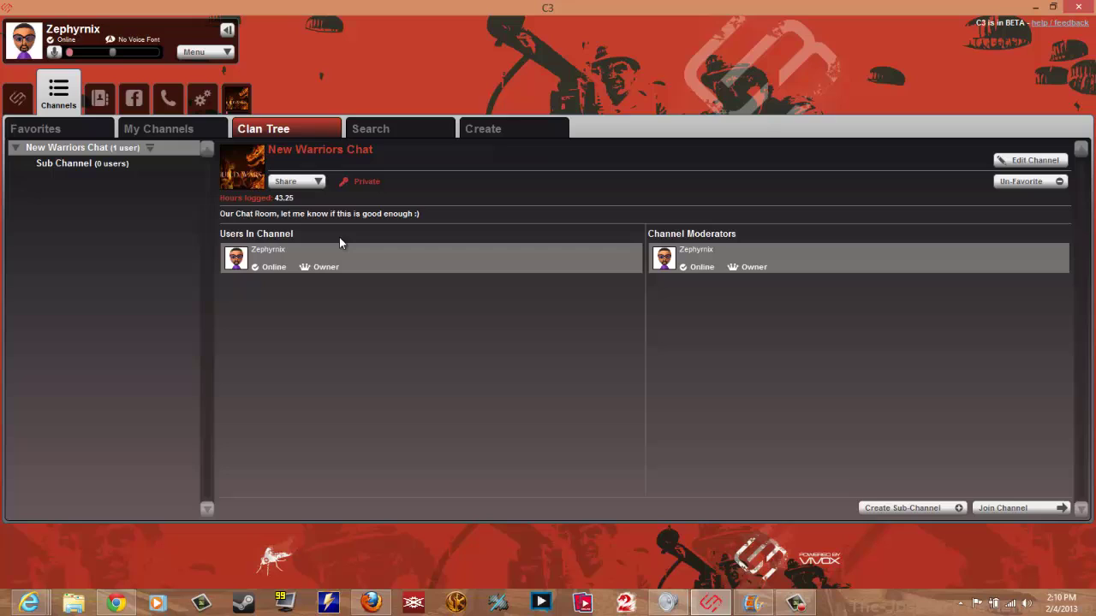
{"action": "left_click", "coordinate": [93, 163]}
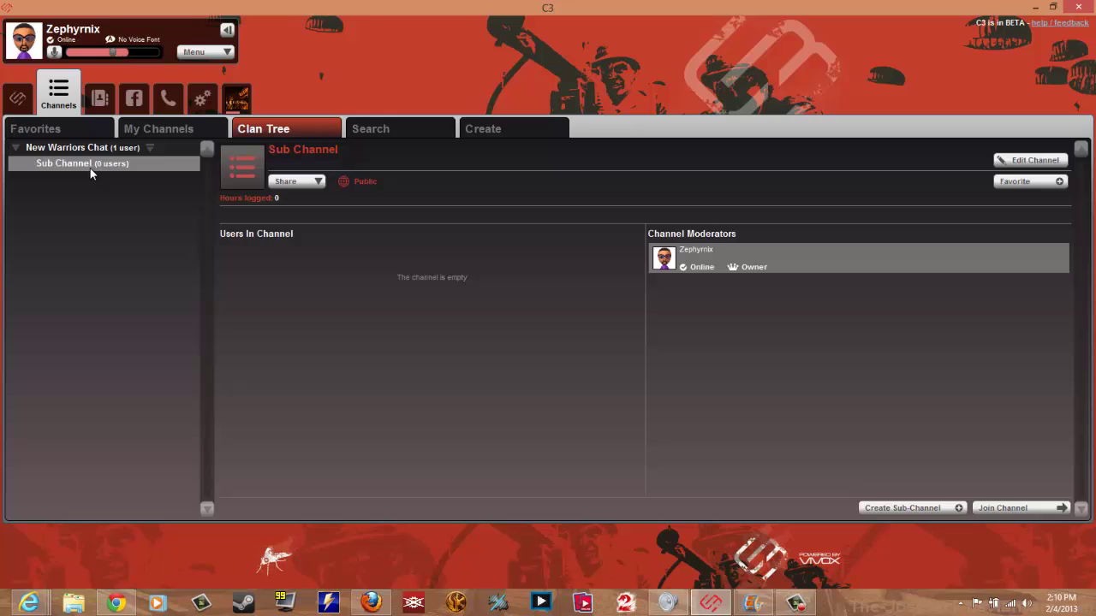
{"action": "left_click", "coordinate": [57, 148]}
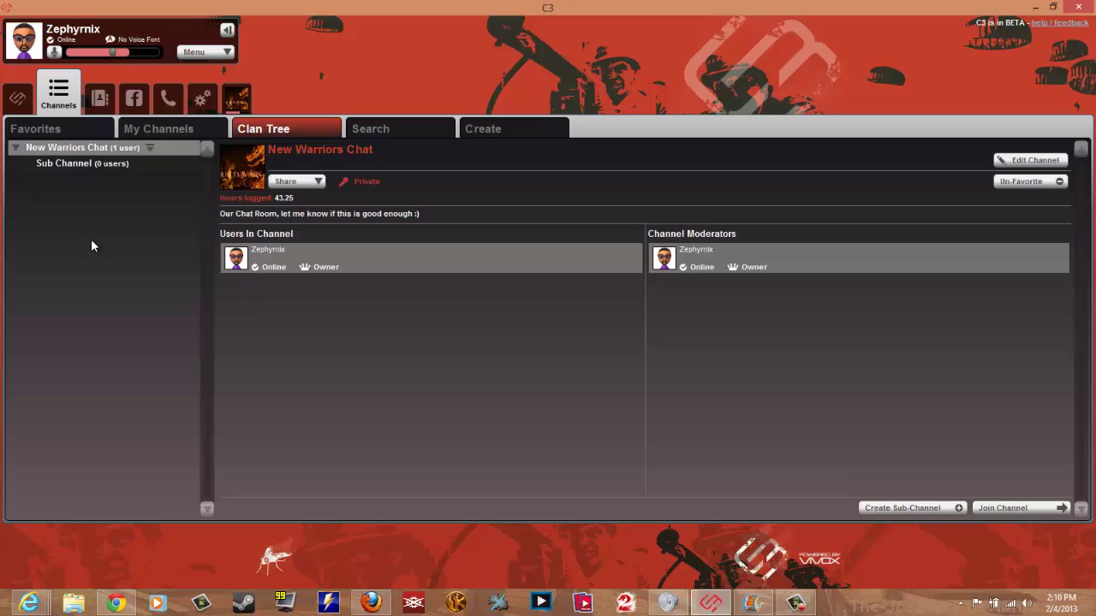
{"action": "left_click", "coordinate": [382, 129]}
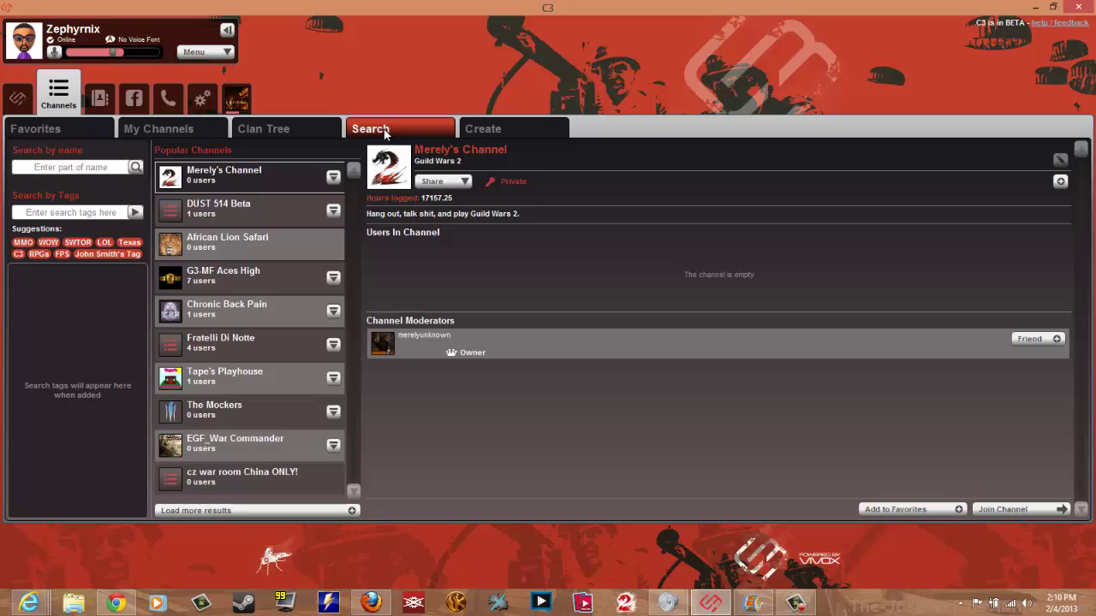
{"action": "left_click", "coordinate": [514, 125]}
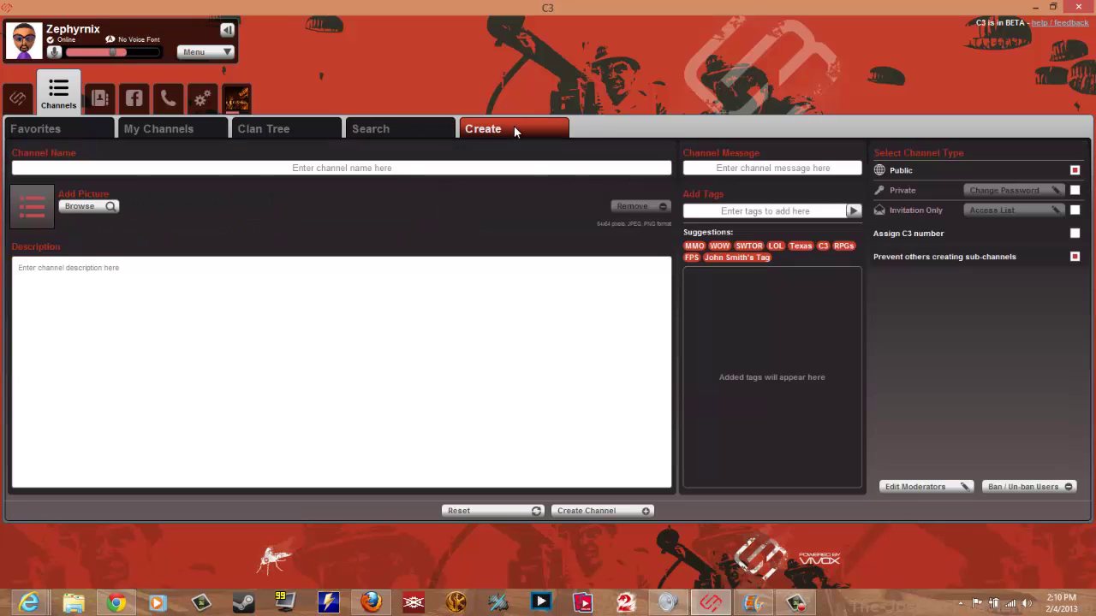
Step: View the Facebook page, and examine the voice font, broadcast target and text-to-speech options in the settings
{"action": "left_click", "coordinate": [141, 101]}
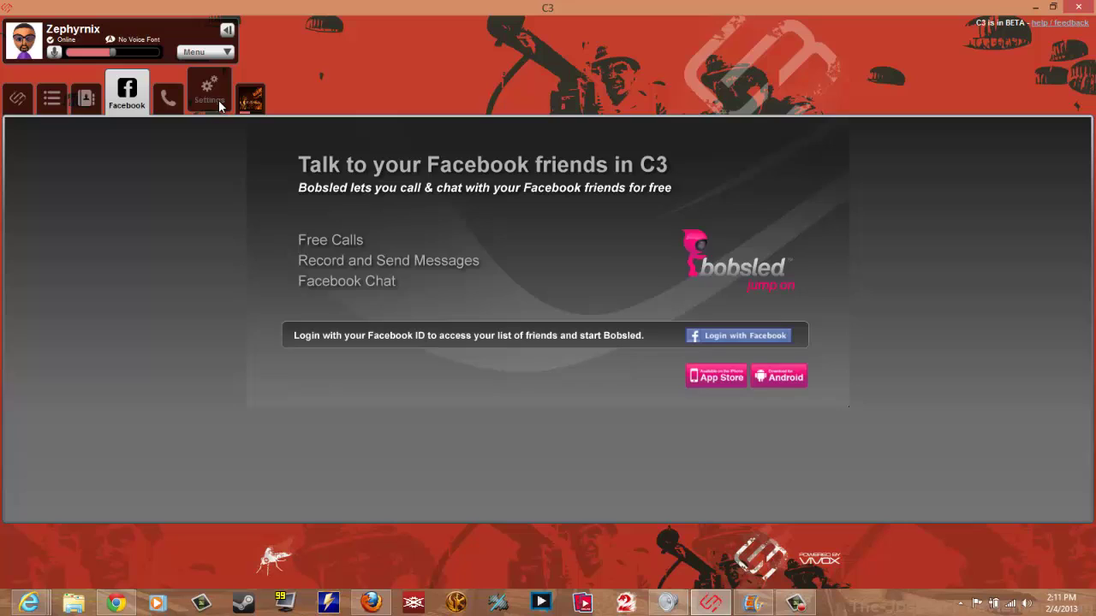
{"action": "left_click", "coordinate": [210, 90]}
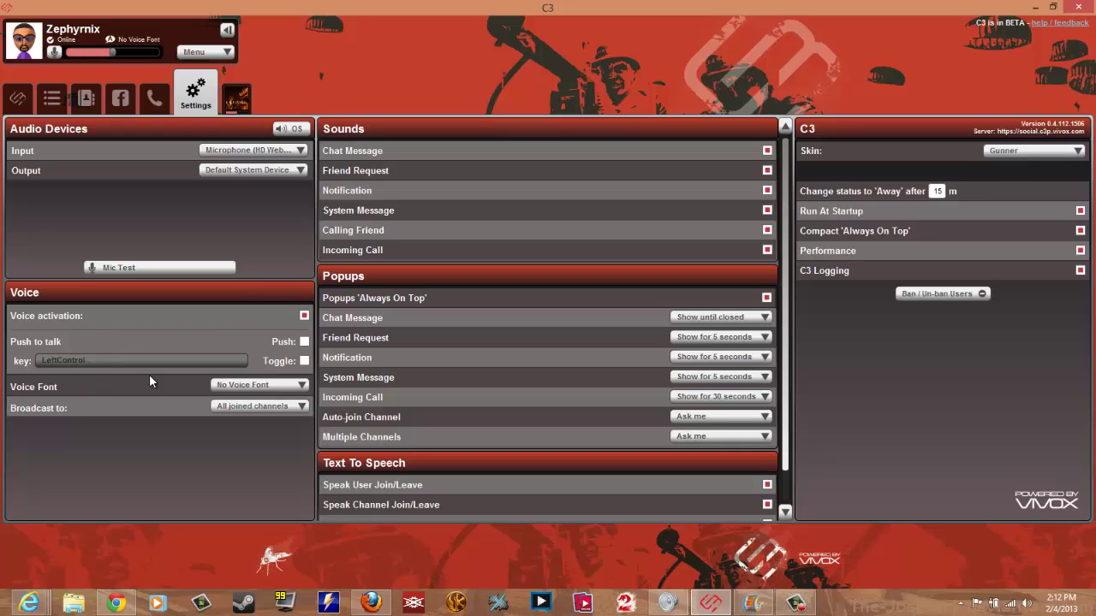
{"action": "left_click", "coordinate": [238, 388]}
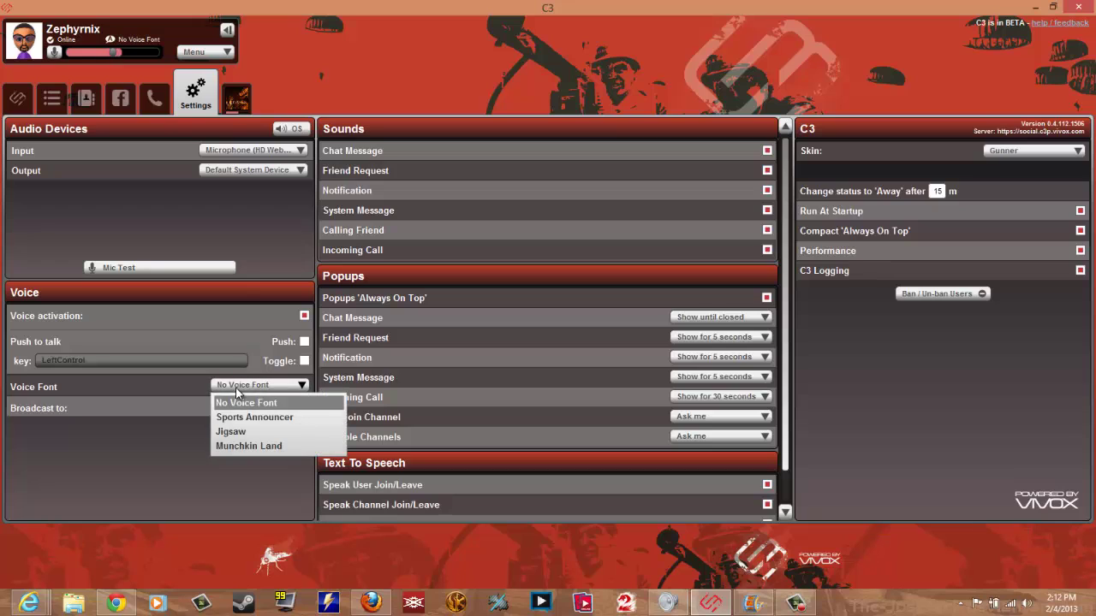
{"action": "left_click", "coordinate": [237, 387]}
{"action": "left_click", "coordinate": [237, 387]}
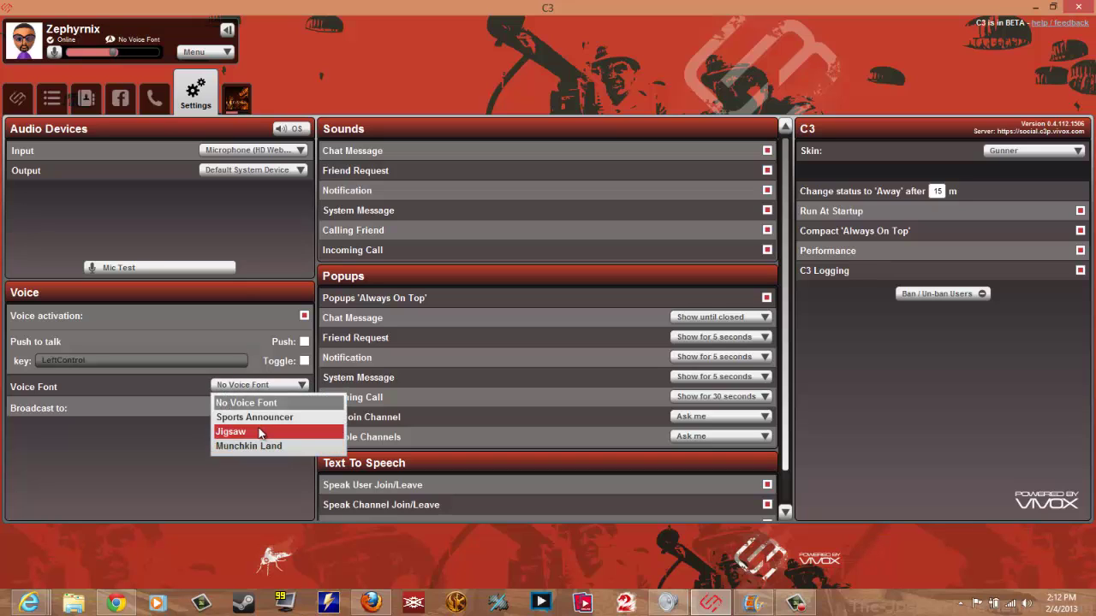
{"action": "left_click", "coordinate": [246, 386]}
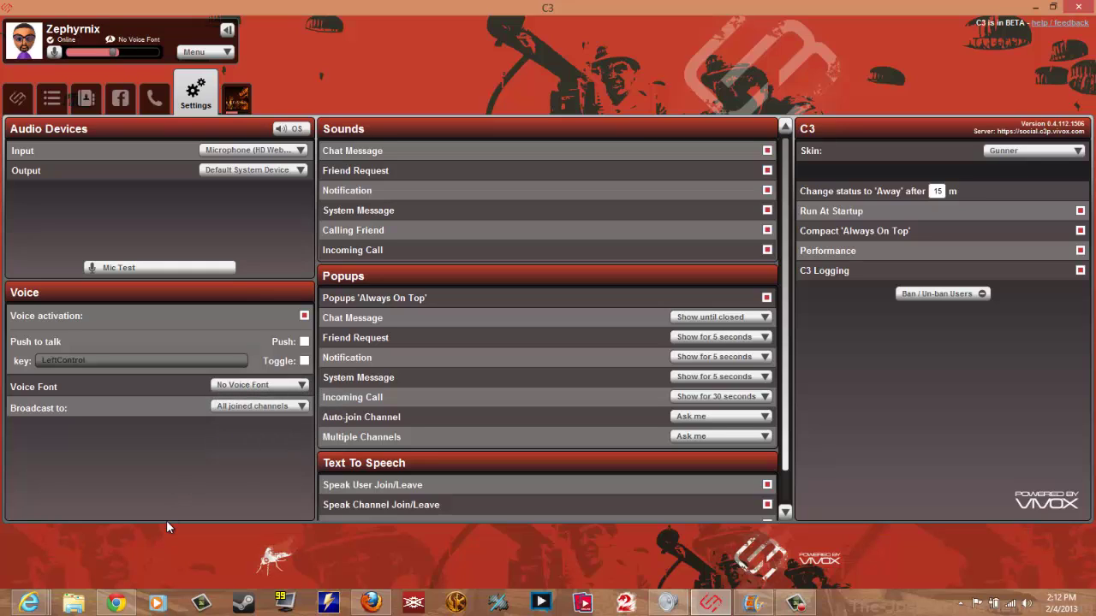
{"action": "left_click", "coordinate": [261, 407]}
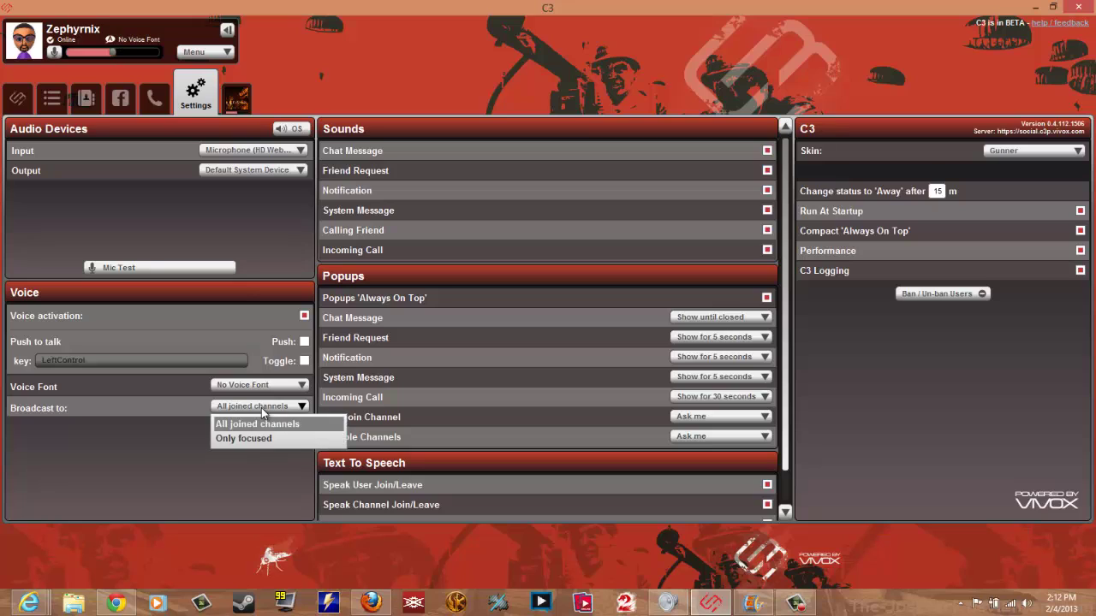
{"action": "left_click", "coordinate": [261, 408]}
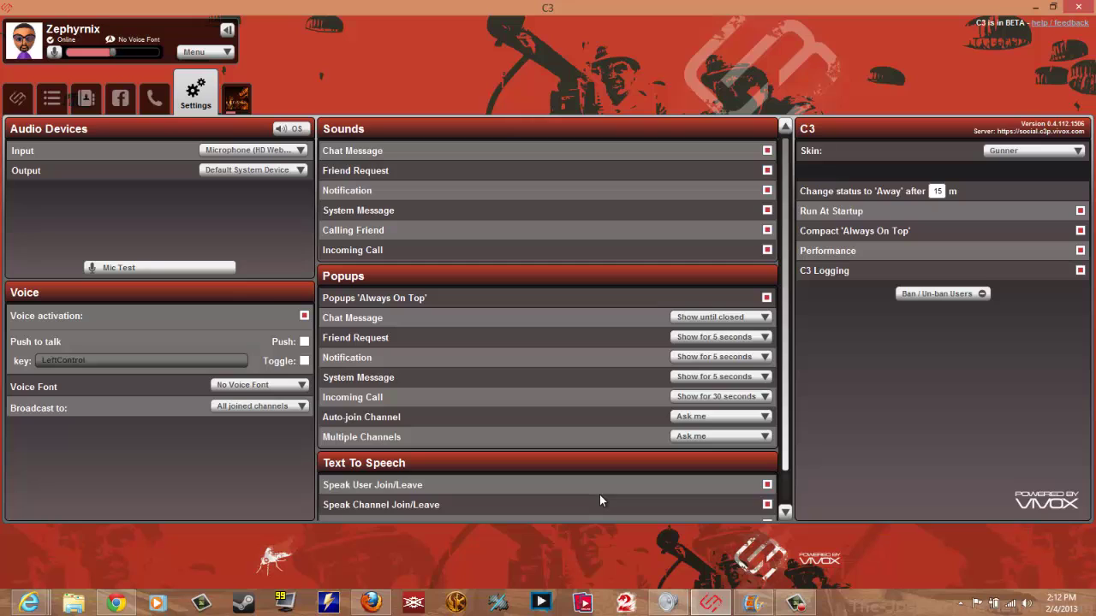
{"action": "left_click_drag", "start_coordinate": [786, 396], "coordinate": [792, 477]}
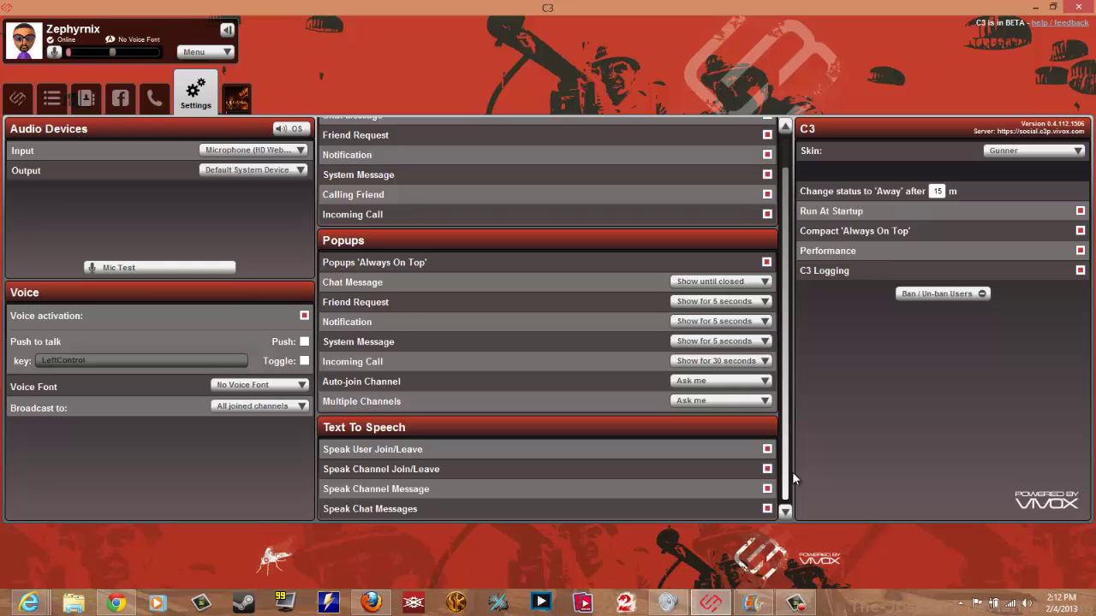
Step: Try the Flail and FlyRiot skins, and set the interface skin to Soldier
{"action": "left_click", "coordinate": [1023, 156]}
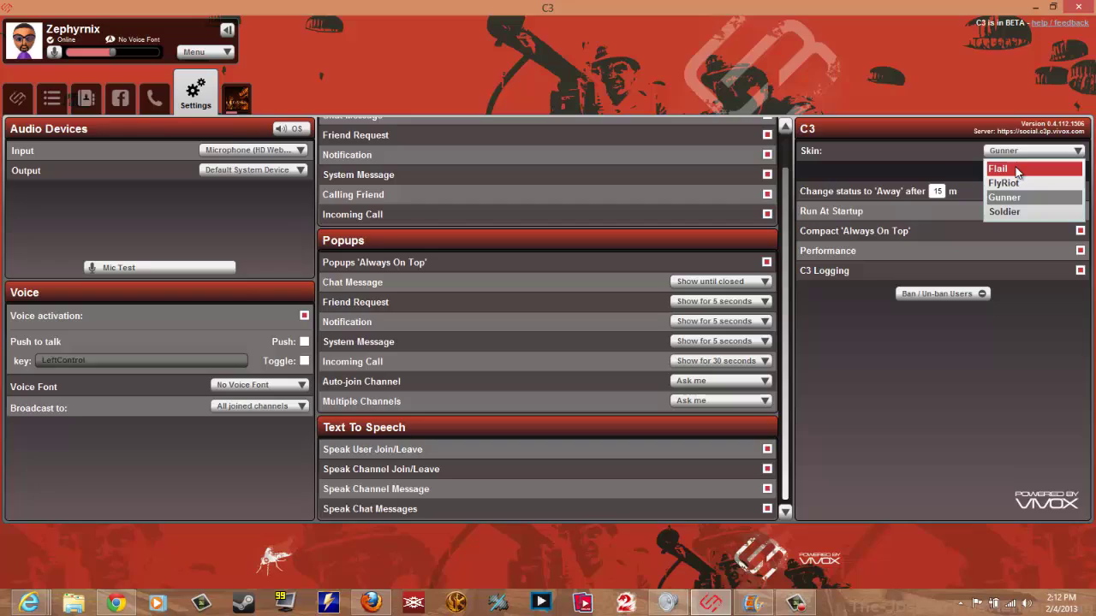
{"action": "left_click", "coordinate": [1013, 169]}
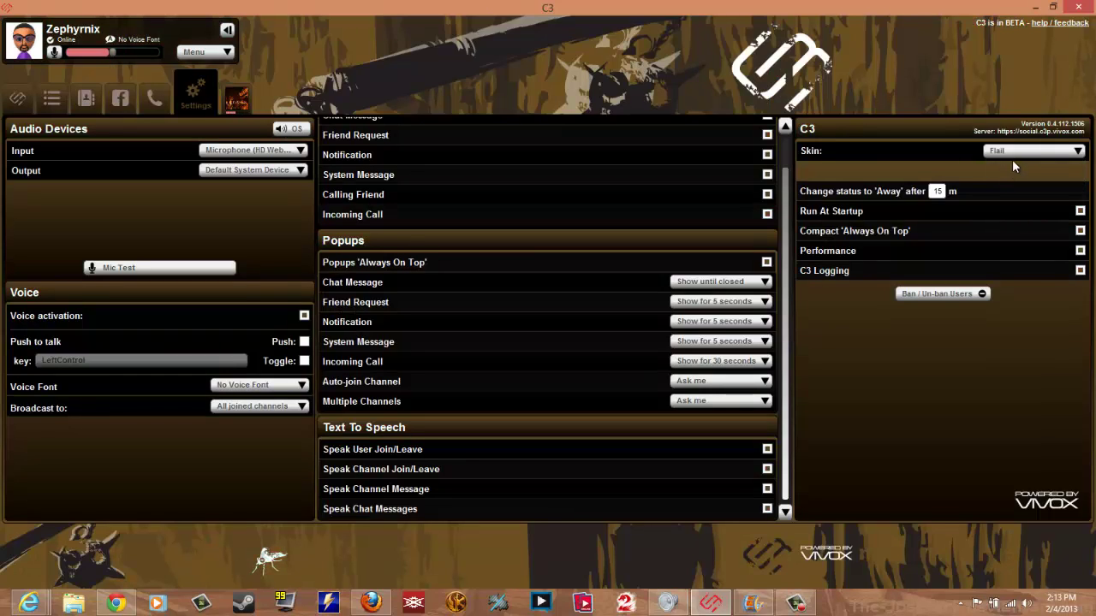
{"action": "left_click", "coordinate": [1019, 153]}
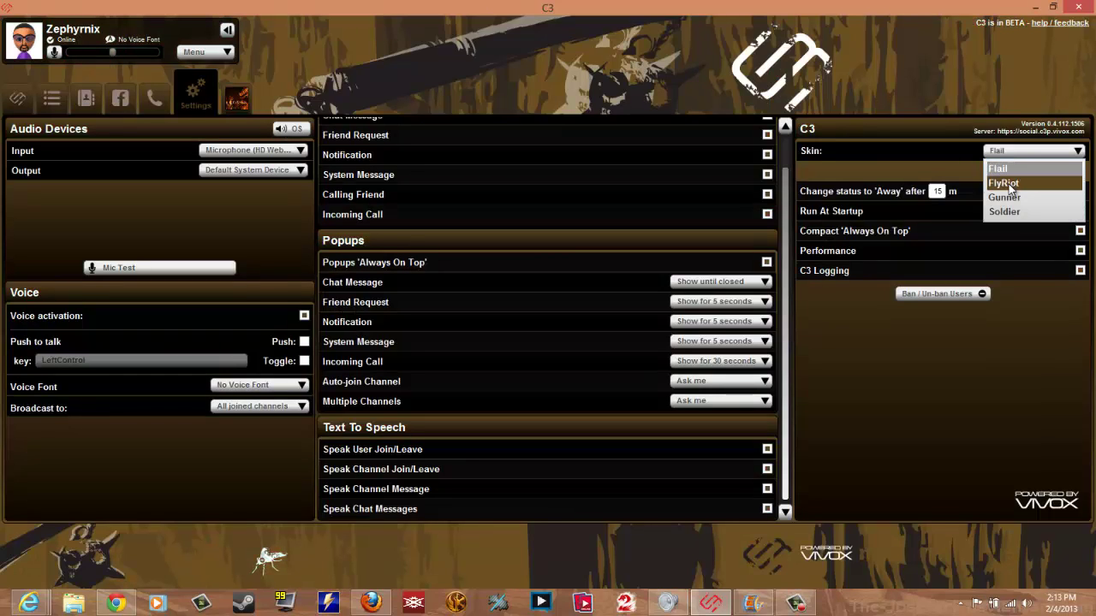
{"action": "left_click", "coordinate": [1009, 183]}
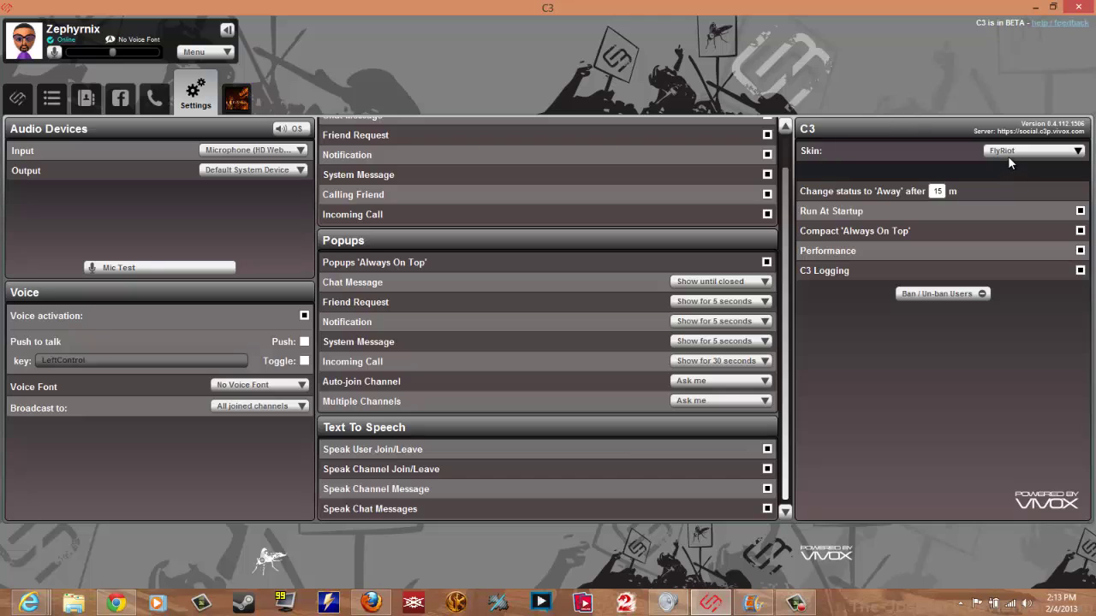
{"action": "left_click", "coordinate": [1008, 156]}
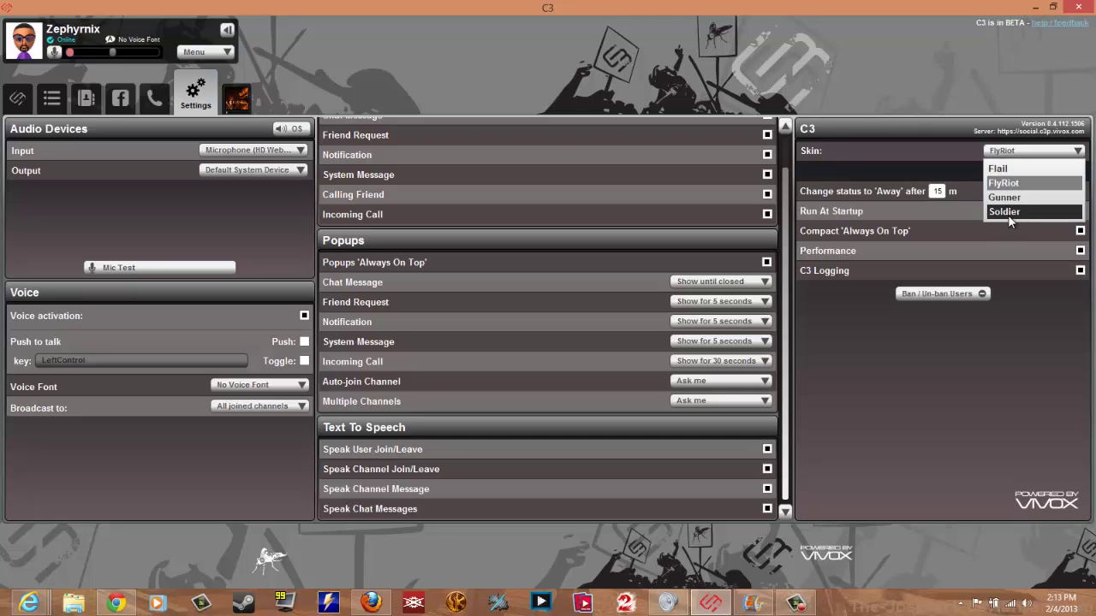
{"action": "left_click", "coordinate": [1008, 212]}
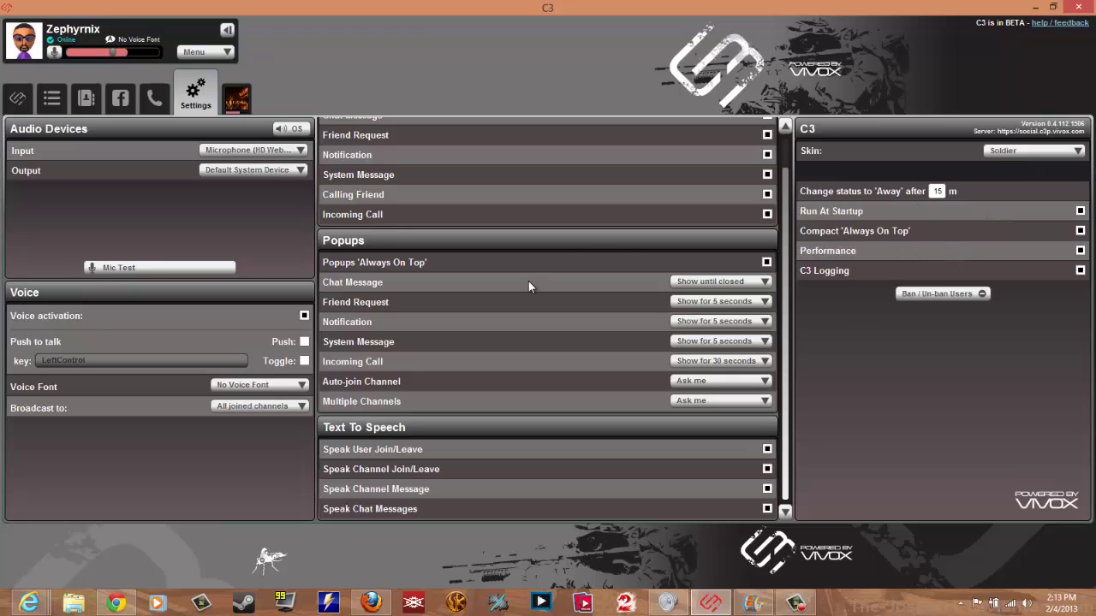
Step: Open the New Warriors Chat channel and view the profile of the channel owner
{"action": "left_click", "coordinate": [57, 94]}
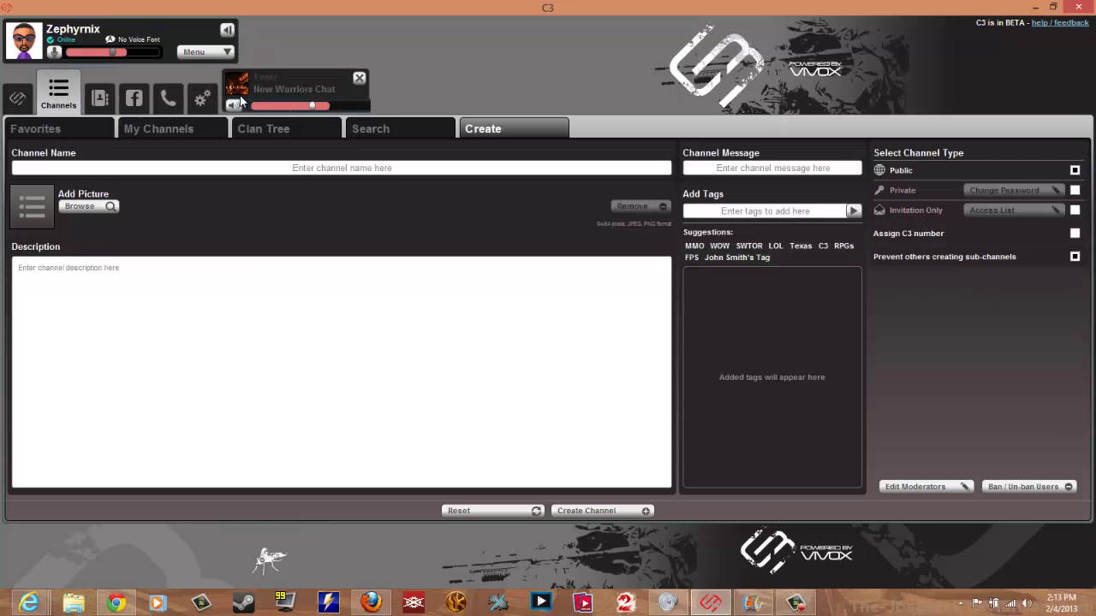
{"action": "left_click", "coordinate": [243, 89]}
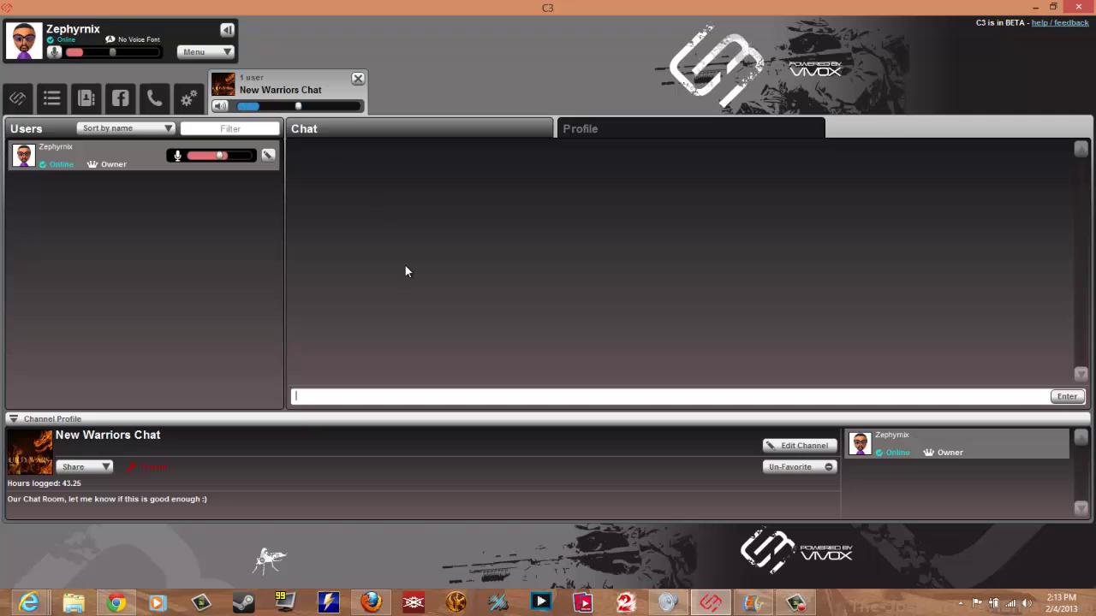
{"action": "left_click", "coordinate": [579, 129]}
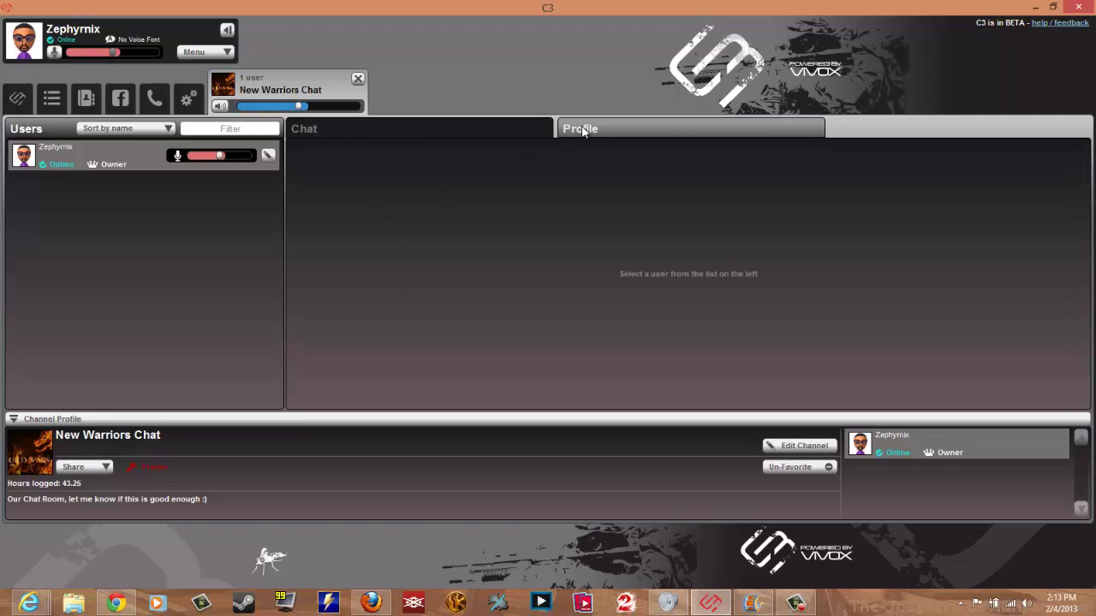
{"action": "left_click", "coordinate": [87, 144]}
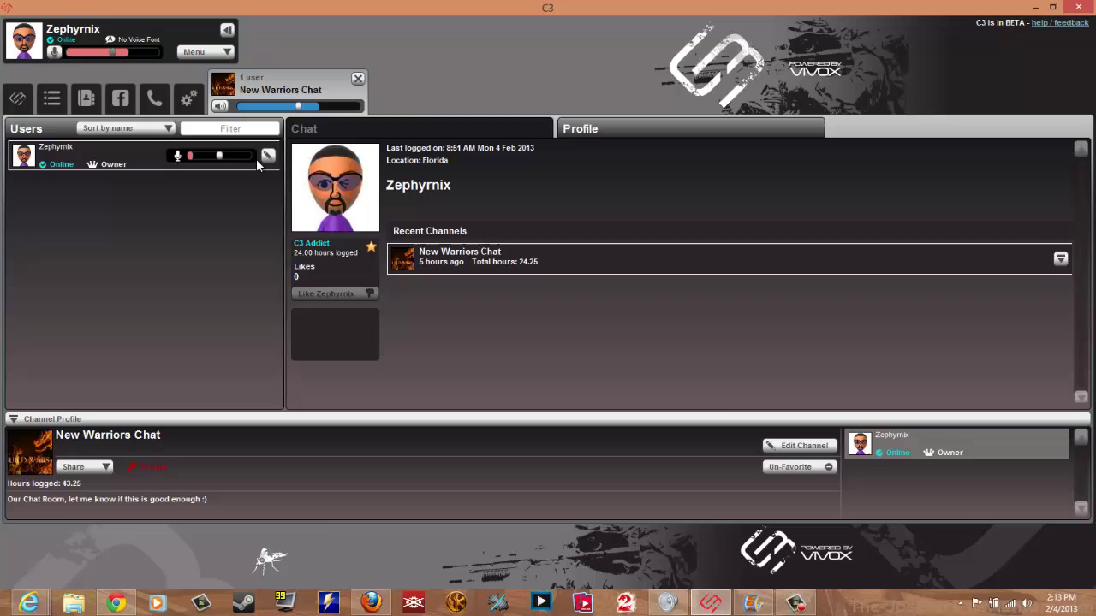
Step: Send the message "Hi World" in the New Warriors Chat channel
{"action": "left_click", "coordinate": [363, 130]}
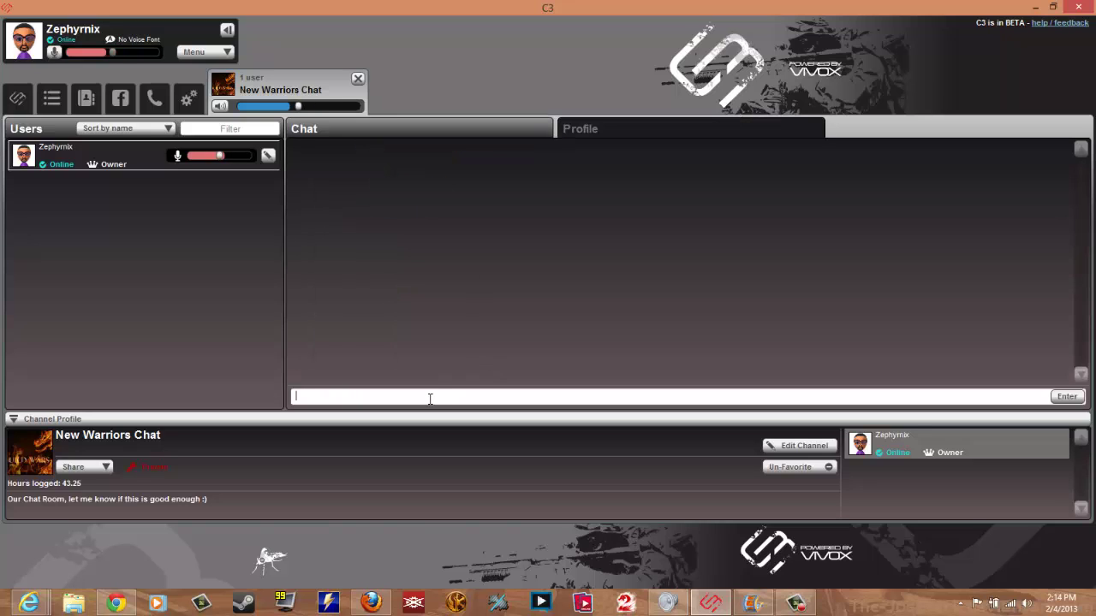
{"action": "type", "text": "Hi World"}
{"action": "key", "text": "Return"}
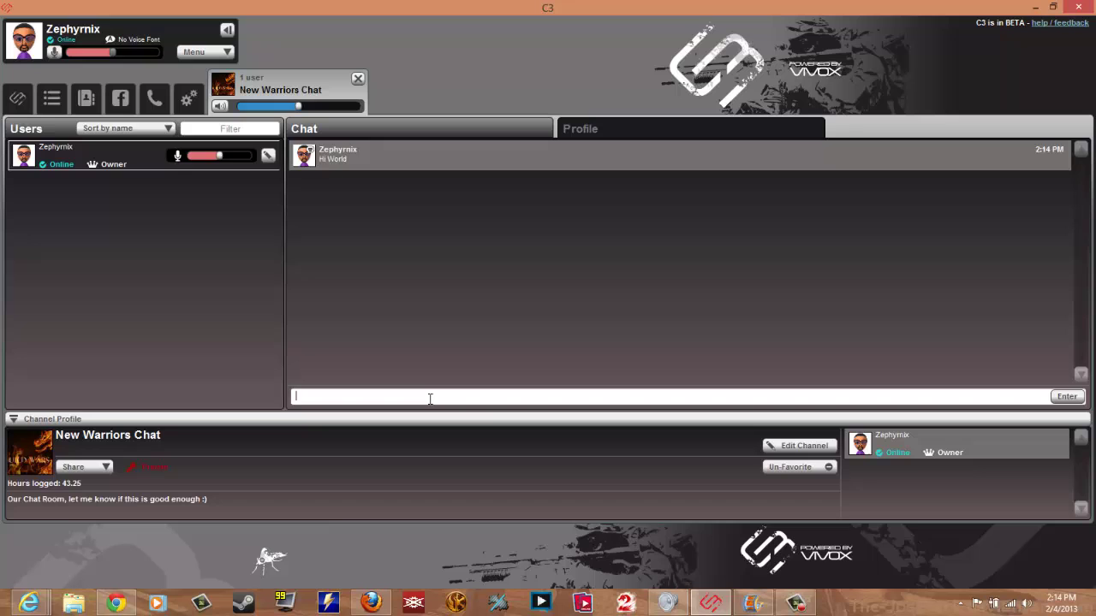
Step: Review the editable channel settings of New Warriors Chat and close them without making changes
{"action": "left_click", "coordinate": [782, 444]}
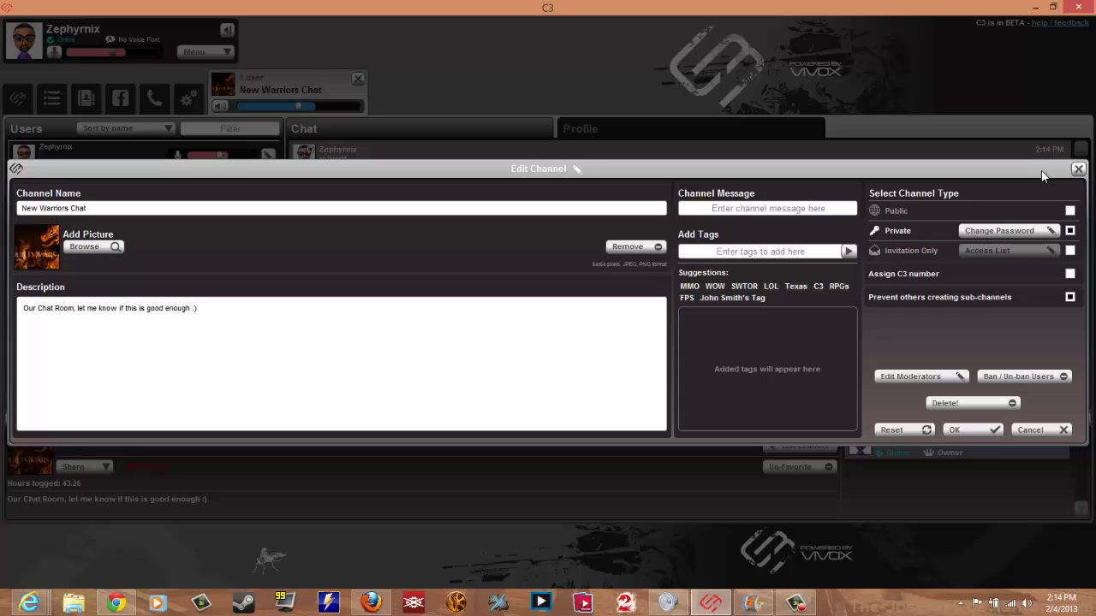
{"action": "left_click", "coordinate": [1077, 170]}
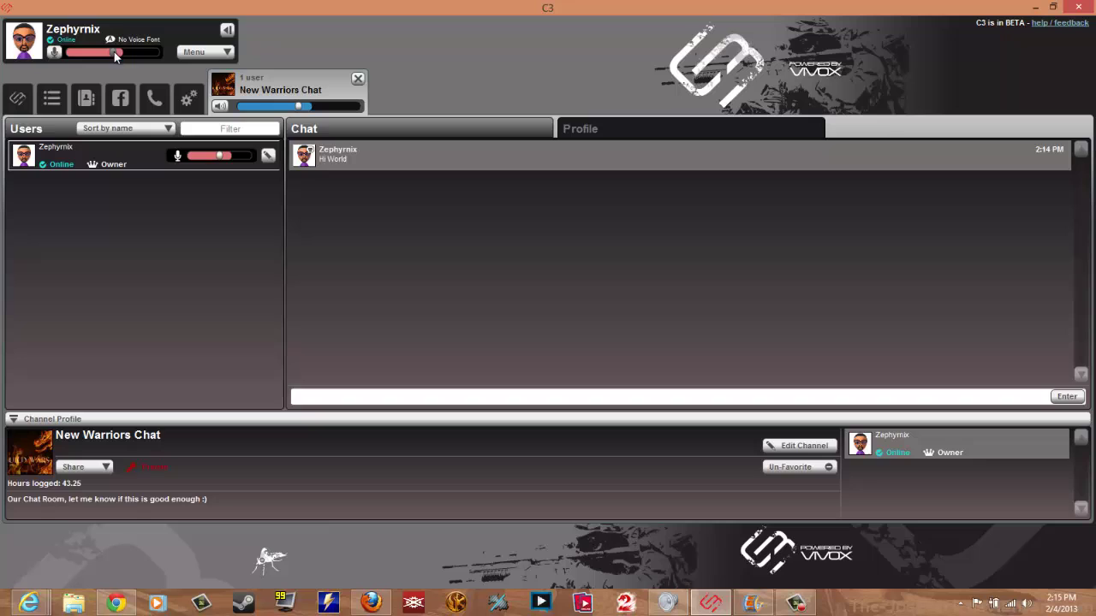
Step: Adjust the microphone level and the listed user's volume, leaving both at about the middle
{"action": "left_click", "coordinate": [141, 53]}
{"action": "mouse_move", "coordinate": [116, 53]}
{"action": "left_mouse_down"}
{"action": "mouse_move", "coordinate": [88, 52]}
{"action": "mouse_move", "coordinate": [117, 55]}
{"action": "left_mouse_up"}
{"action": "left_click_drag", "start_coordinate": [221, 157], "coordinate": [199, 158]}
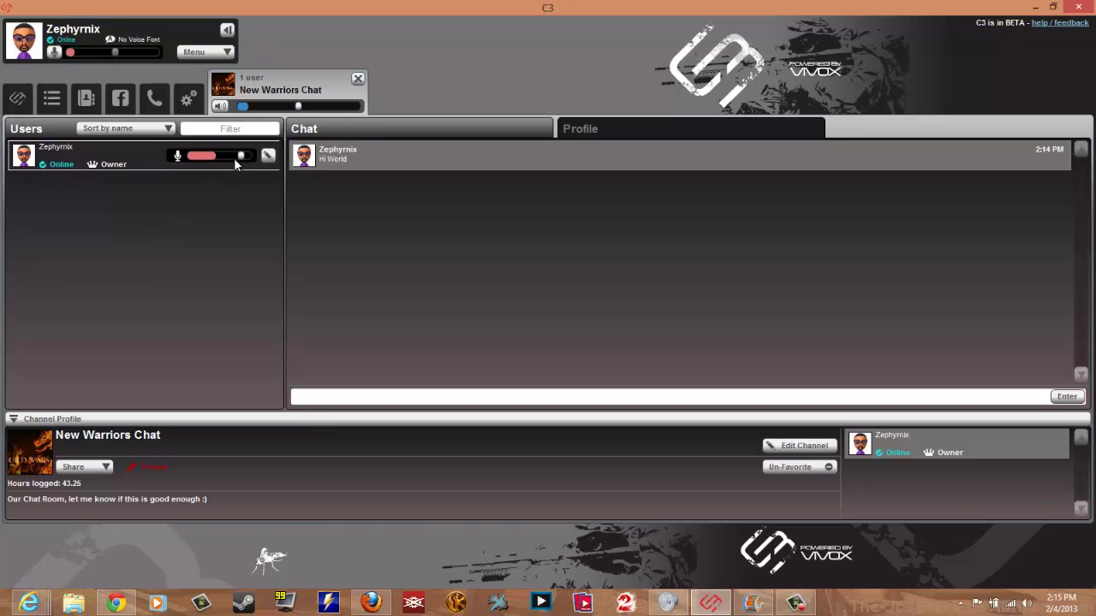
{"action": "left_click", "coordinate": [223, 157]}
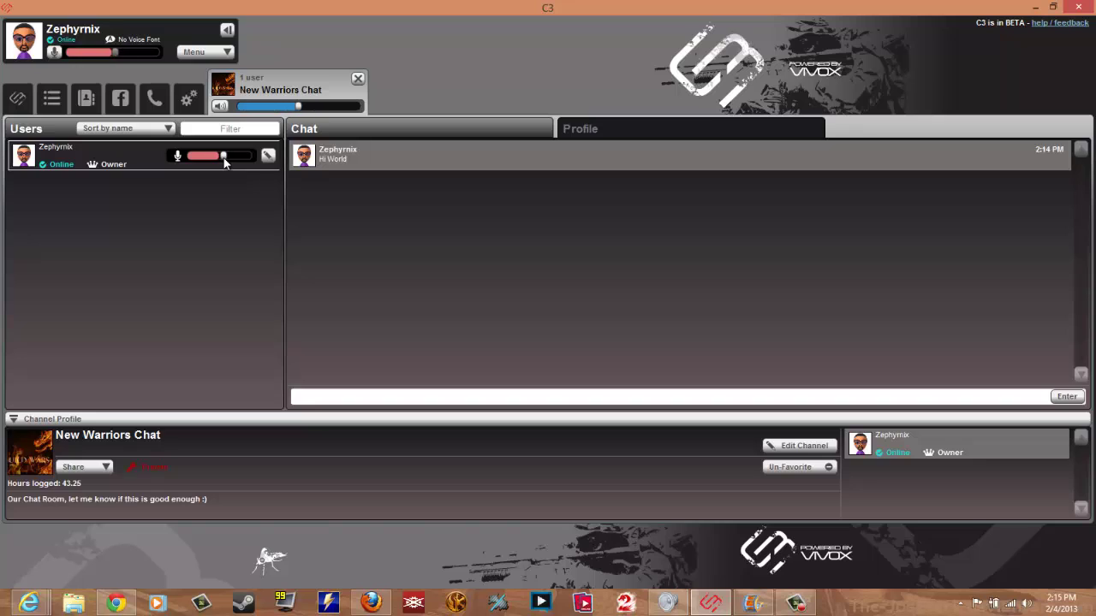